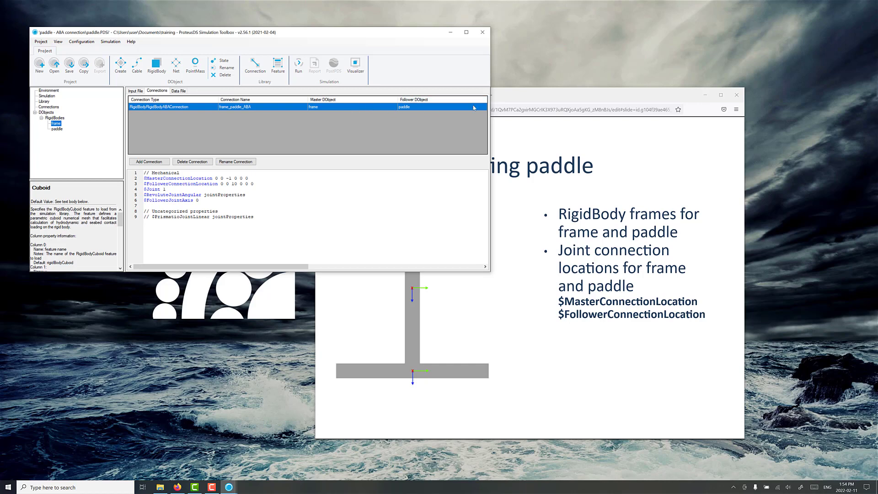
# Step: Compare the frame-paddle connection's MasterConnectionLocation and FollowerConnectionLocation values with the joint diagram on the floating paddle slide
pyautogui.moveTo(525, 100); pyautogui.dragTo(558, 112)
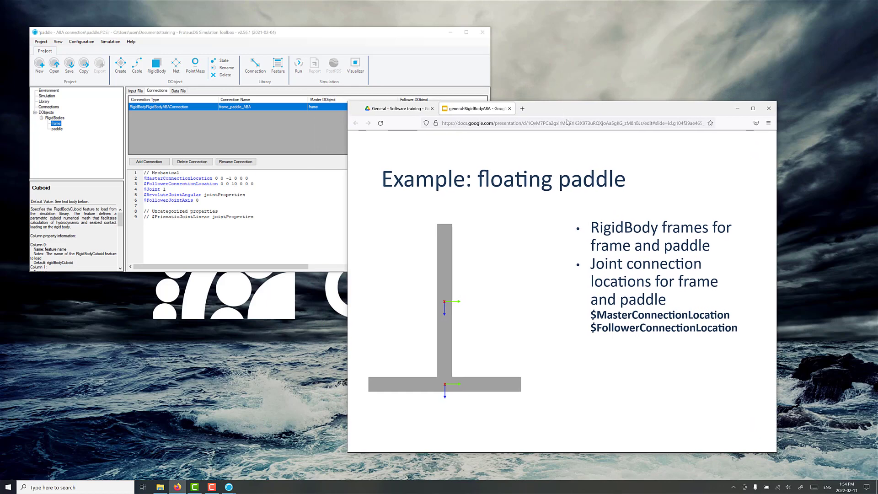
pyautogui.click(610, 322)
pyautogui.press('Left')
pyautogui.moveTo(254, 178); pyautogui.dragTo(140, 182)
pyautogui.moveTo(224, 179); pyautogui.dragTo(231, 179)
pyautogui.click(242, 178)
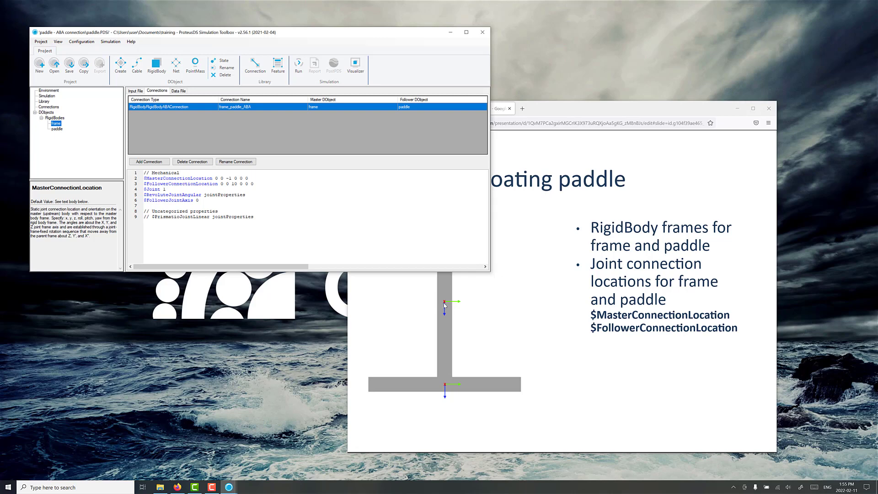
pyautogui.moveTo(551, 109); pyautogui.dragTo(580, 116)
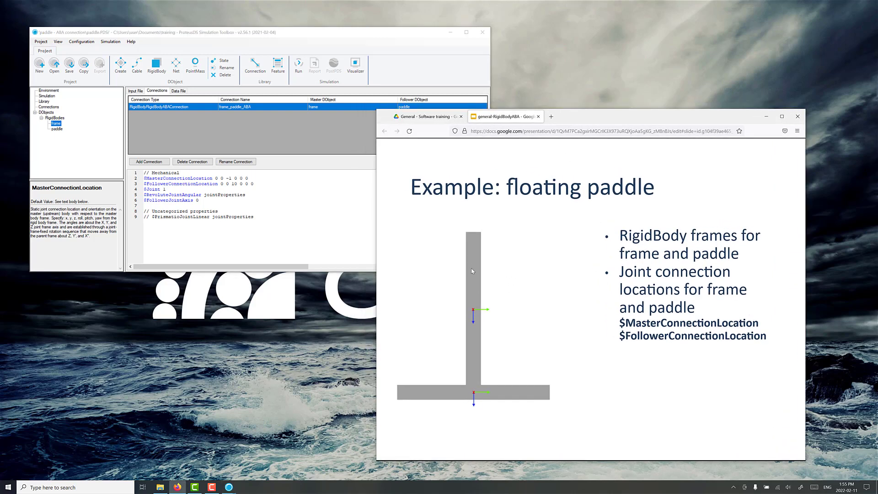
pyautogui.click(233, 184)
pyautogui.moveTo(233, 184); pyautogui.dragTo(237, 184)
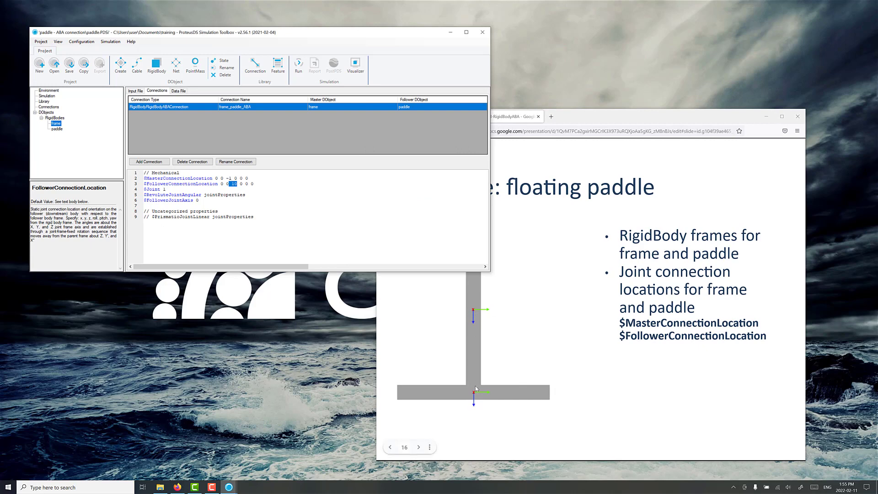
# Step: Check the connection's Joint type options and go to the feature definition of jointProperties
pyautogui.click(208, 191)
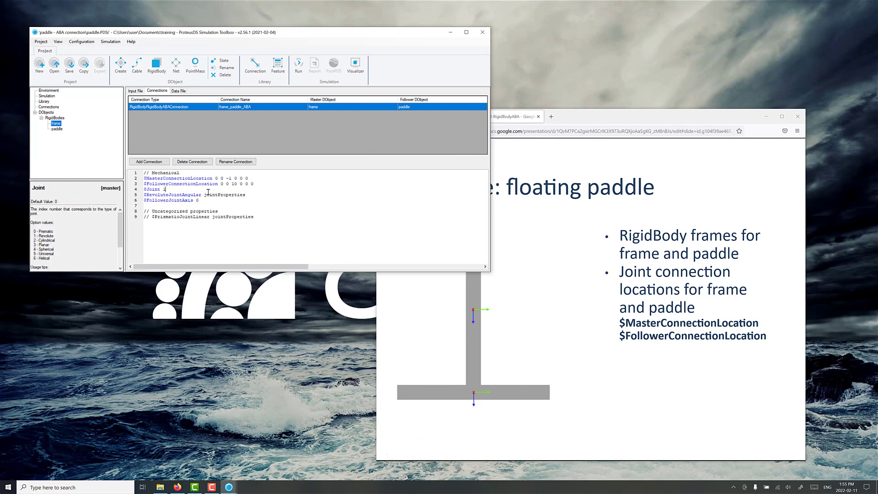
pyautogui.press('BackSpace')
pyautogui.rightClick(227, 195)
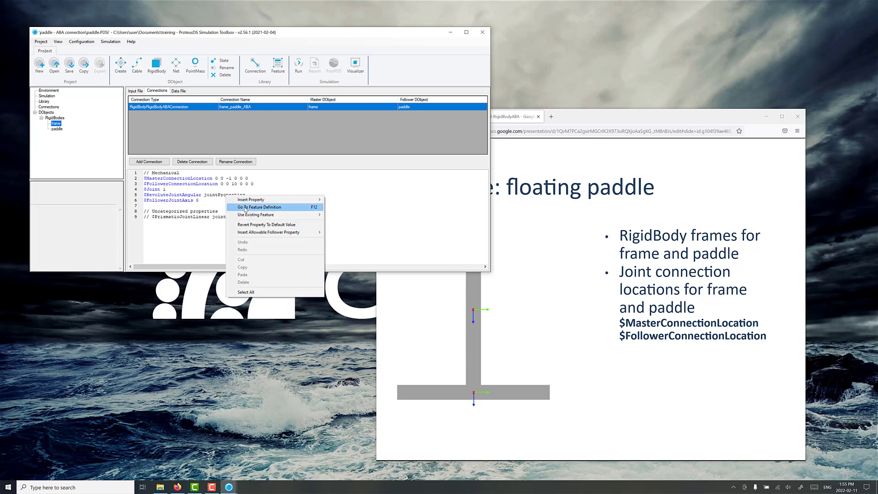
pyautogui.click(259, 207)
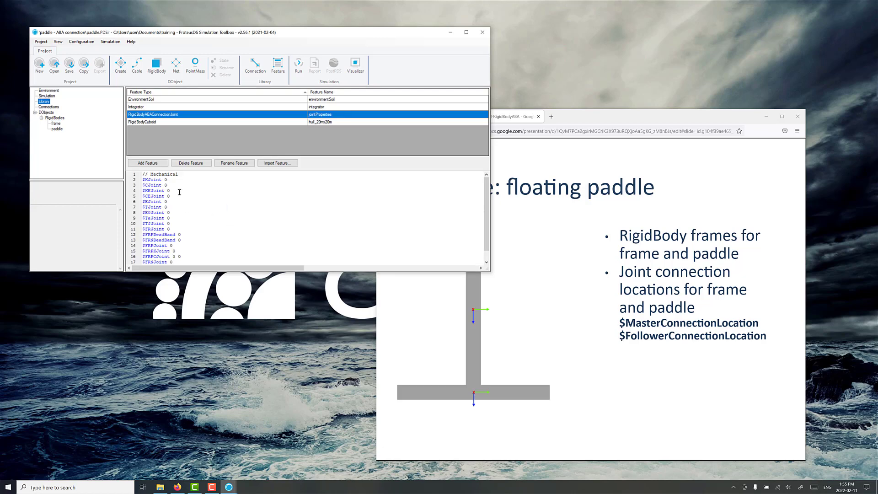
# Step: Review the joint damping, end stop stiffness and end stop location properties of the jointProperties feature
pyautogui.click(173, 183)
pyautogui.click(175, 185)
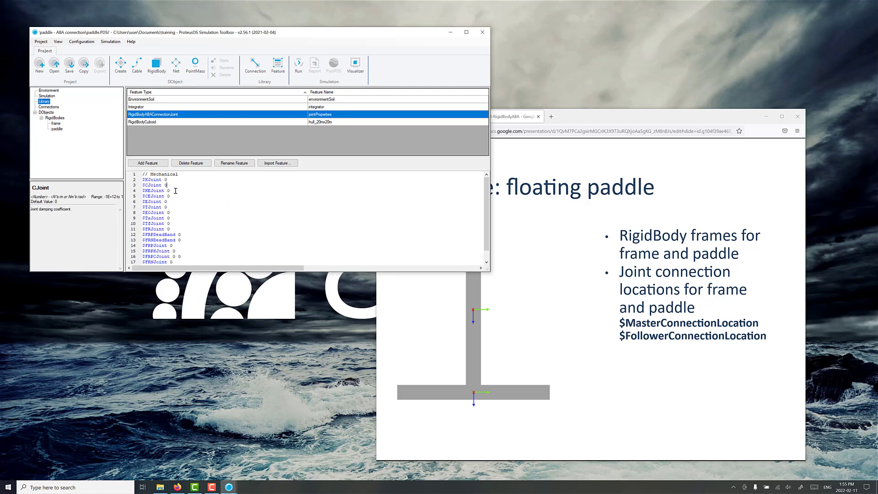
pyautogui.click(176, 191)
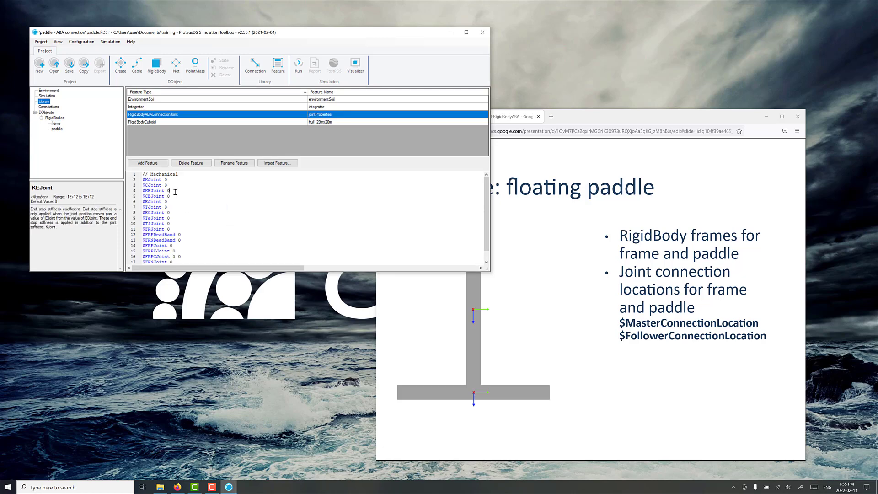
pyautogui.click(175, 196)
pyautogui.moveTo(176, 202); pyautogui.dragTo(143, 205)
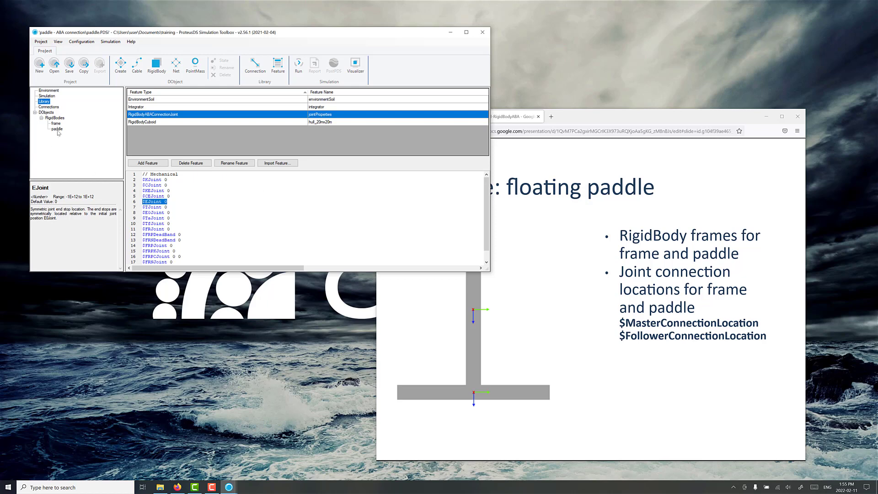
# Step: Open the model in the Visualizer and select the paddle body in the 3D view
pyautogui.click(355, 65)
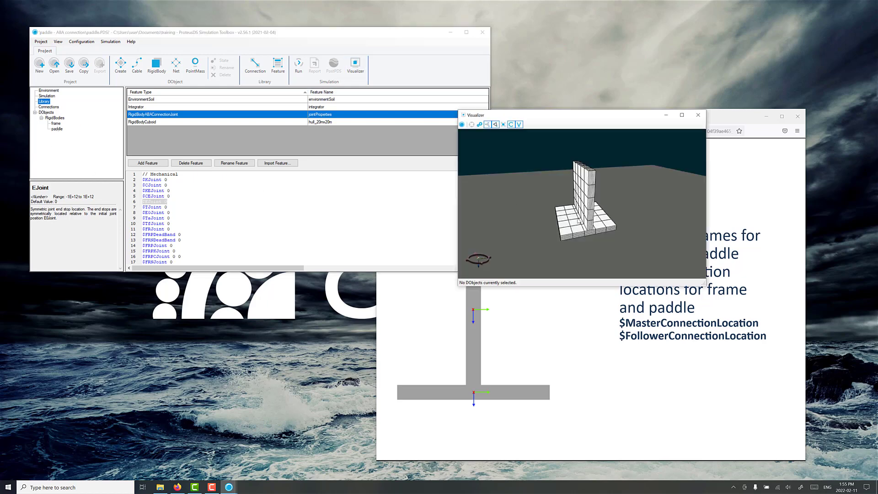
pyautogui.scroll(4, 577, 215)
pyautogui.scroll(-2, 577, 215)
pyautogui.moveTo(577, 215); pyautogui.dragTo(607, 204)
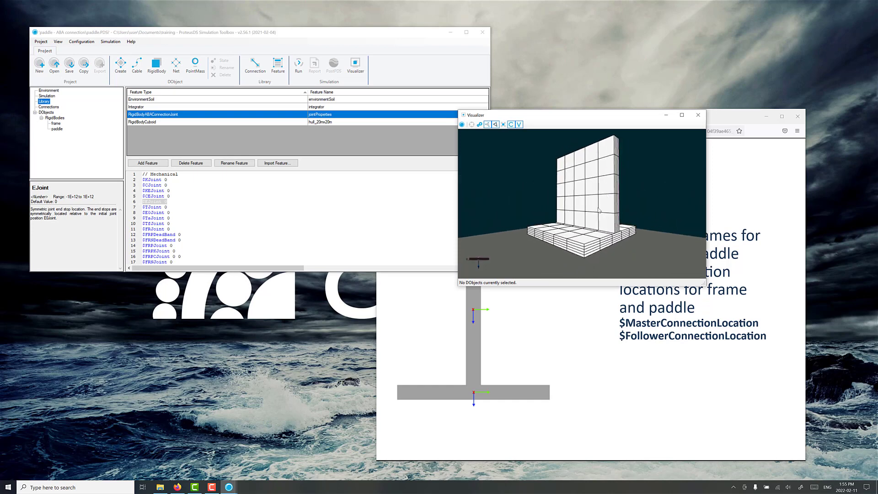
pyautogui.click(574, 221)
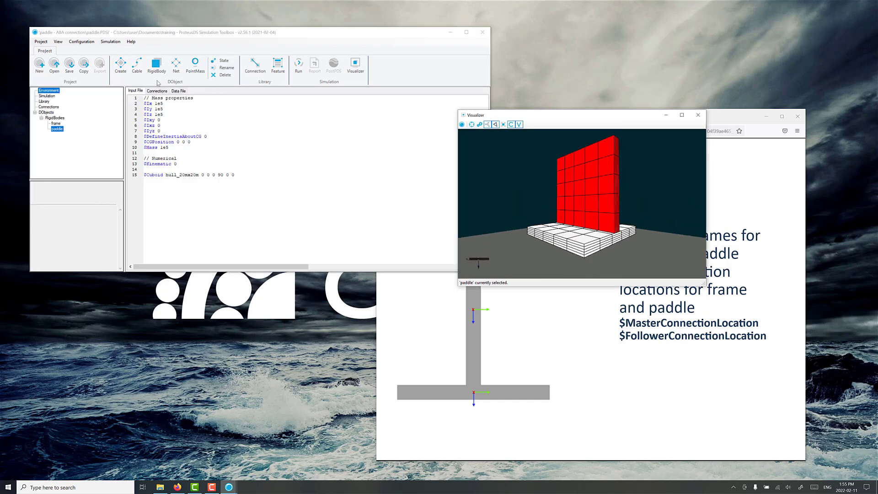
# Step: Generate a one-degree-of-freedom ABA state for the paddle with a joint angle of 45 degrees
pyautogui.click(224, 64)
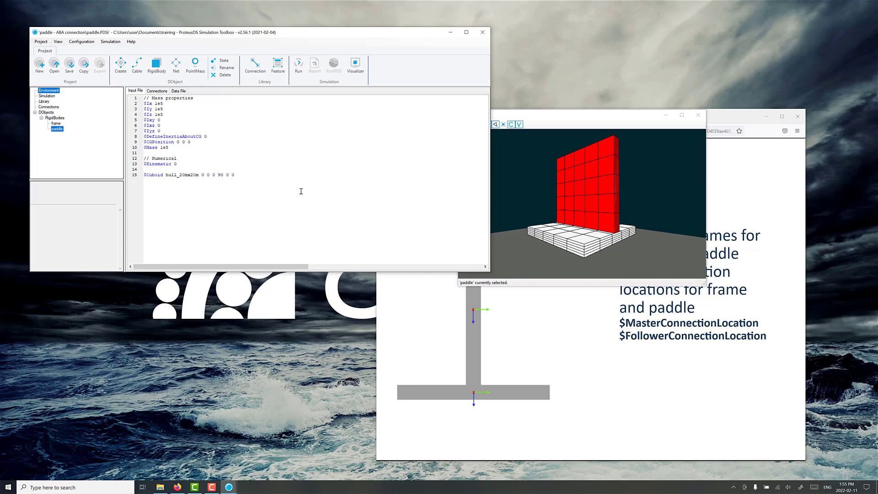
pyautogui.moveTo(262, 33); pyautogui.dragTo(248, 28)
pyautogui.click(40, 119)
pyautogui.click(42, 124)
pyautogui.click(211, 57)
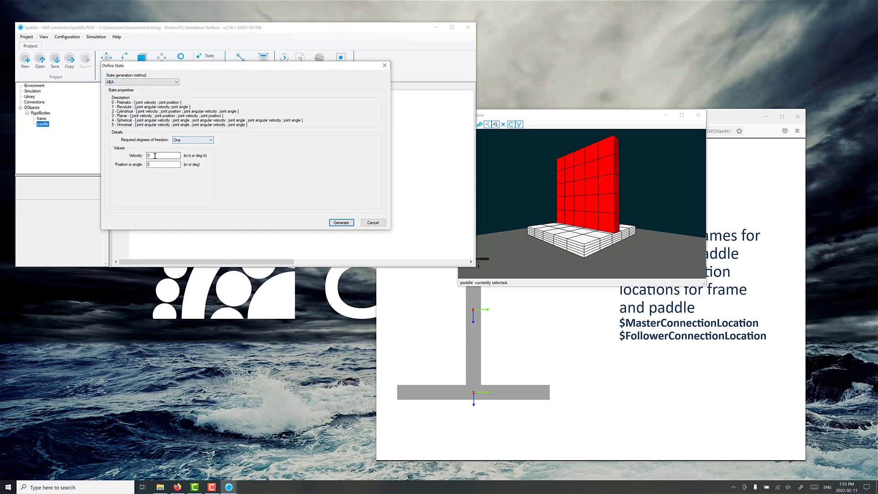
pyautogui.moveTo(155, 164); pyautogui.dragTo(145, 167)
pyautogui.click(339, 225)
# Step: Examine the tilted paddle and its hinge point on the frame from several viewpoints in the Visualizer
pyautogui.moveTo(575, 220); pyautogui.dragTo(649, 190)
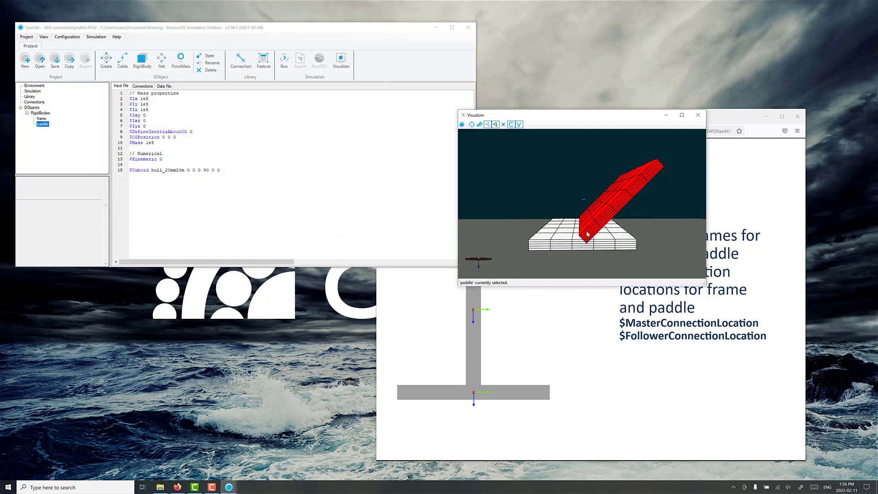
pyautogui.moveTo(579, 234); pyautogui.dragTo(583, 224)
pyautogui.scroll(3, 587, 242)
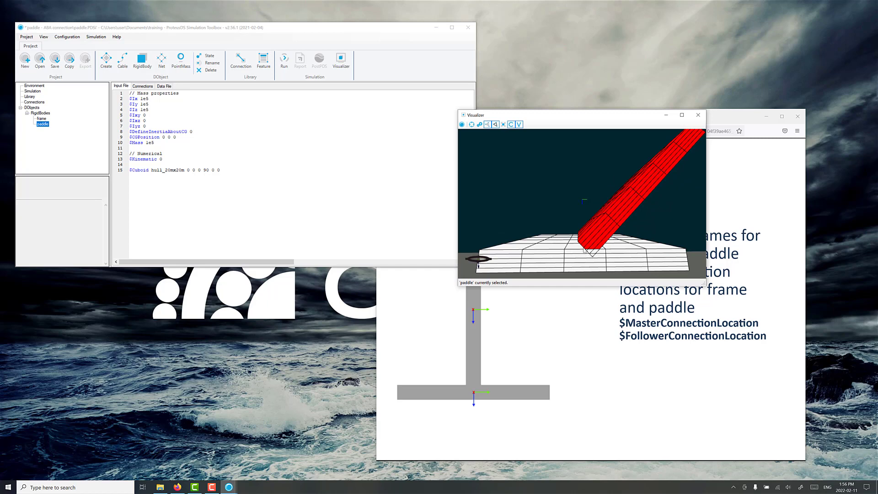
pyautogui.moveTo(587, 252)
pyautogui.mouseDown()
pyautogui.moveTo(587, 241)
pyautogui.moveTo(561, 245)
pyautogui.moveTo(572, 237)
pyautogui.moveTo(600, 257)
pyautogui.moveTo(596, 243)
pyautogui.moveTo(572, 243)
pyautogui.mouseUp()
pyautogui.scroll(-3, 600, 257)
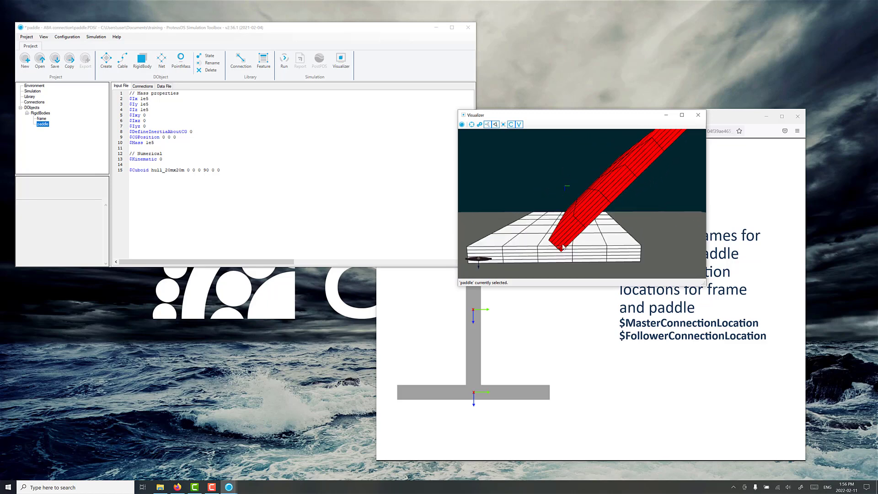
pyautogui.moveTo(565, 247); pyautogui.dragTo(585, 249)
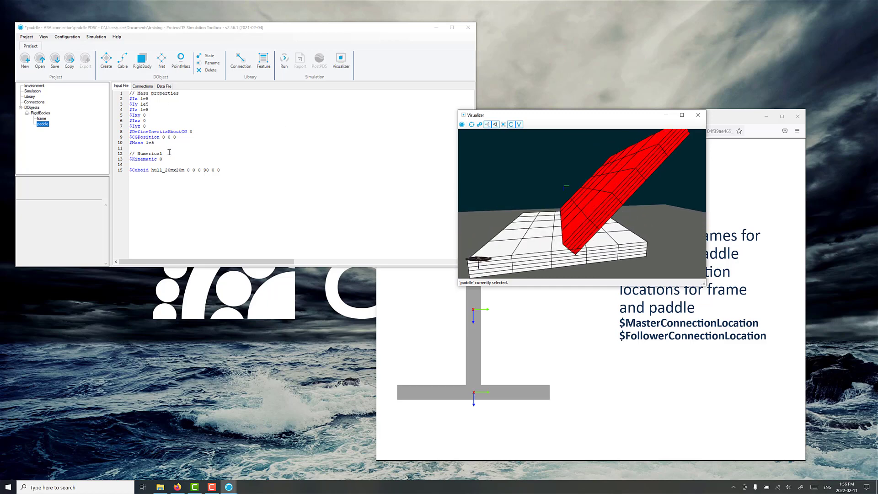
# Step: Generate the paddle's ABA state with a joint angle of -45 degrees
pyautogui.click(210, 56)
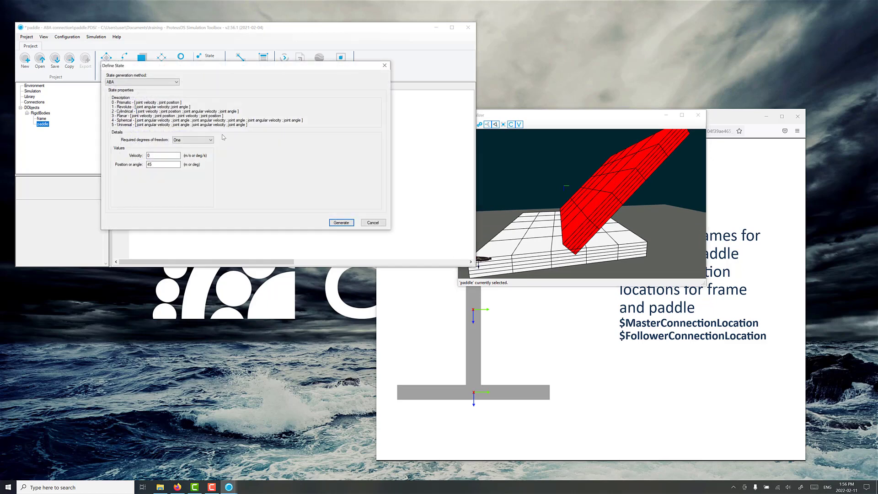
pyautogui.press('Tab')
pyautogui.press('Return')
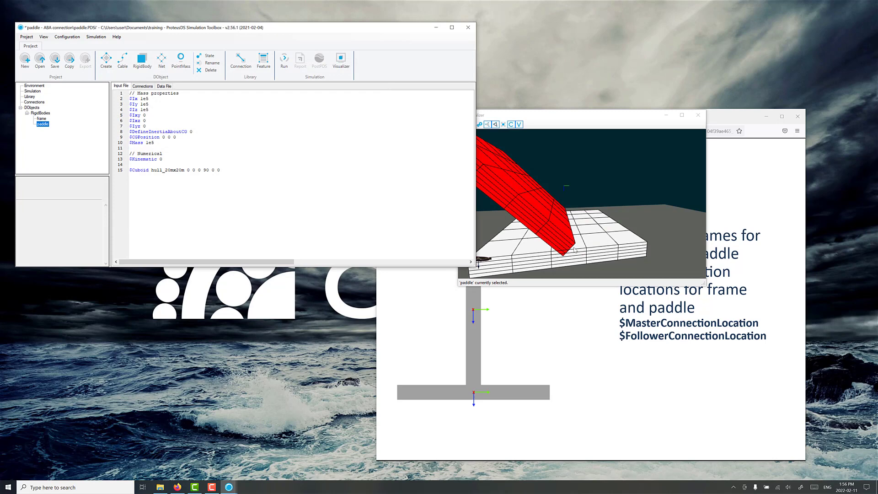
# Step: Reset the paddle's ABA joint angle to 0 degrees and view the upright paddle in the Visualizer
pyautogui.click(206, 56)
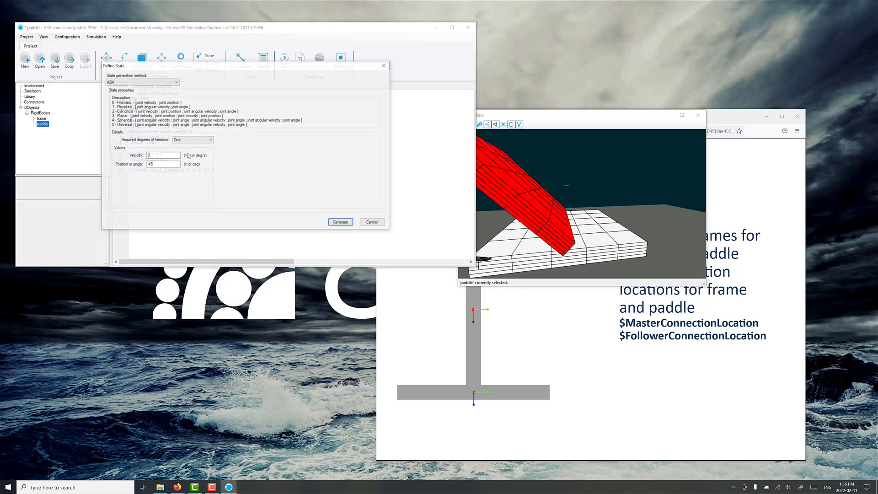
pyautogui.click(162, 164)
pyautogui.doubleClick(162, 164)
pyautogui.write('0')
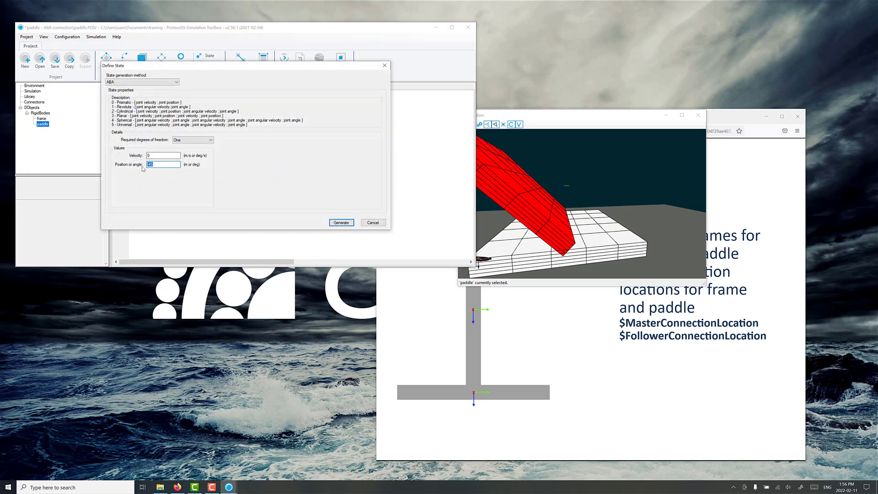
pyautogui.click(346, 223)
pyautogui.moveTo(512, 217); pyautogui.dragTo(462, 214)
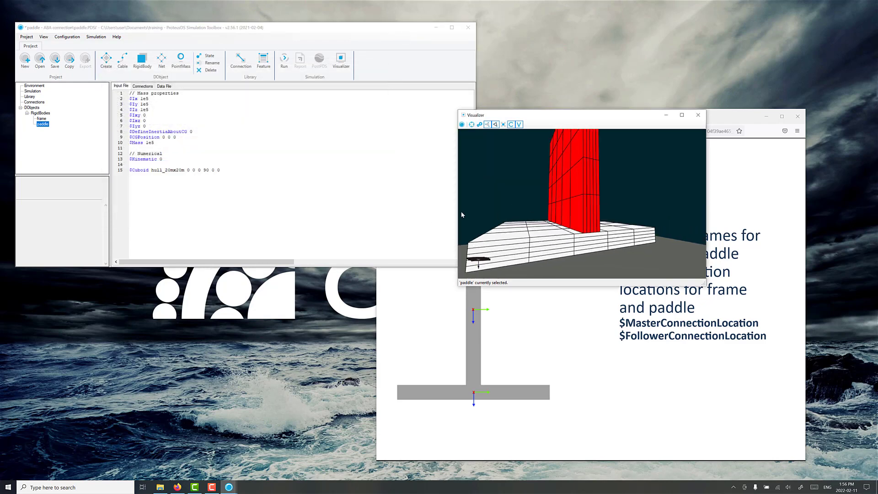
# Step: In the frame-paddle connection, set the MasterConnectionLocation z value to -2 and the FollowerConnectionLocation z value to 11
pyautogui.click(140, 87)
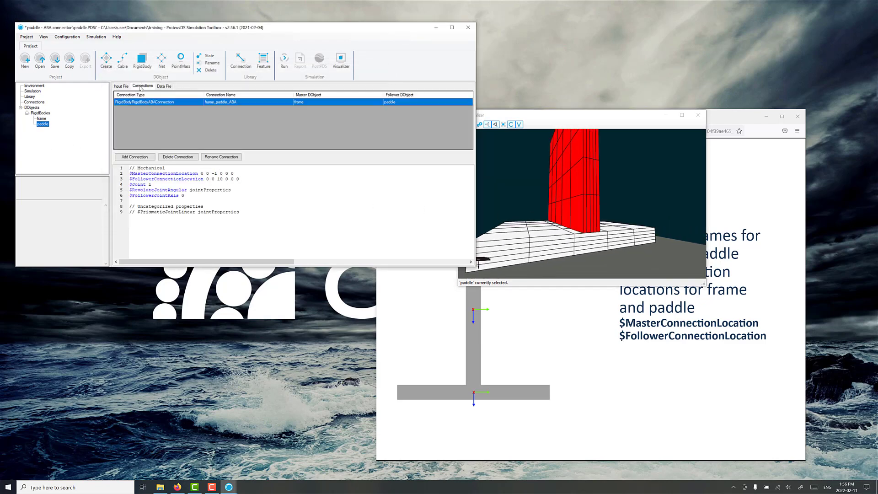
pyautogui.click(217, 174)
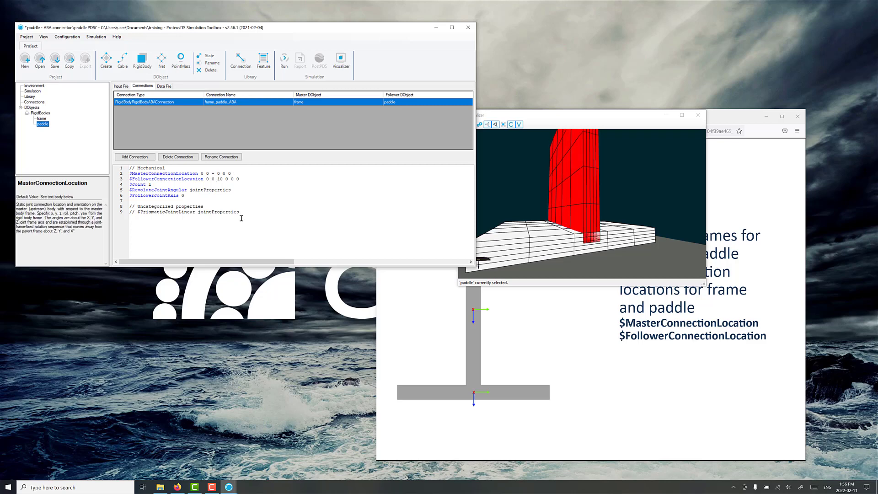
pyautogui.press('BackSpace')
pyautogui.write('2')
pyautogui.press('Down')
pyautogui.press('Delete')
pyautogui.write('1')
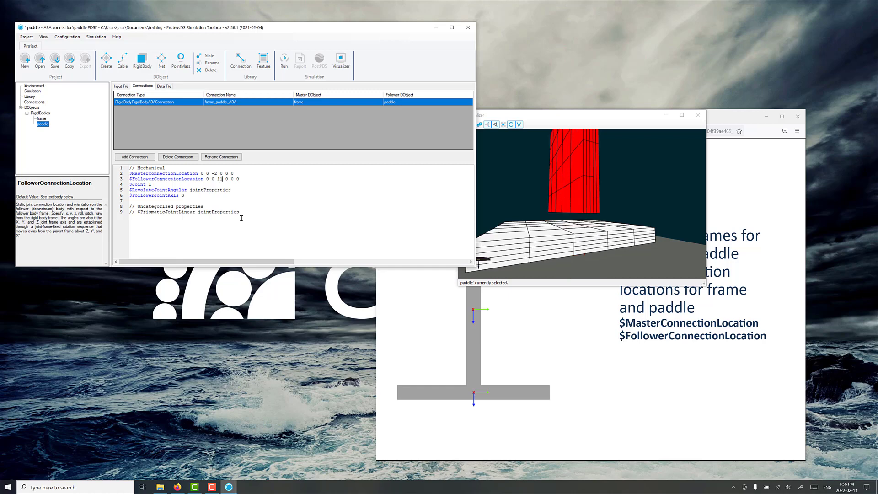
pyautogui.moveTo(605, 236); pyautogui.dragTo(560, 223)
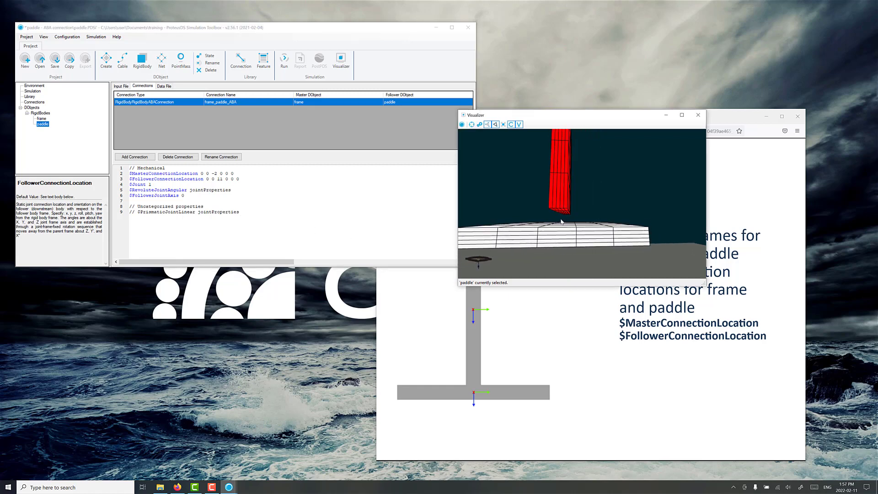
# Step: Generate the paddle's ABA state with a joint angle of 90 degrees and inspect its offset from the frame
pyautogui.click(207, 56)
pyautogui.doubleClick(144, 165)
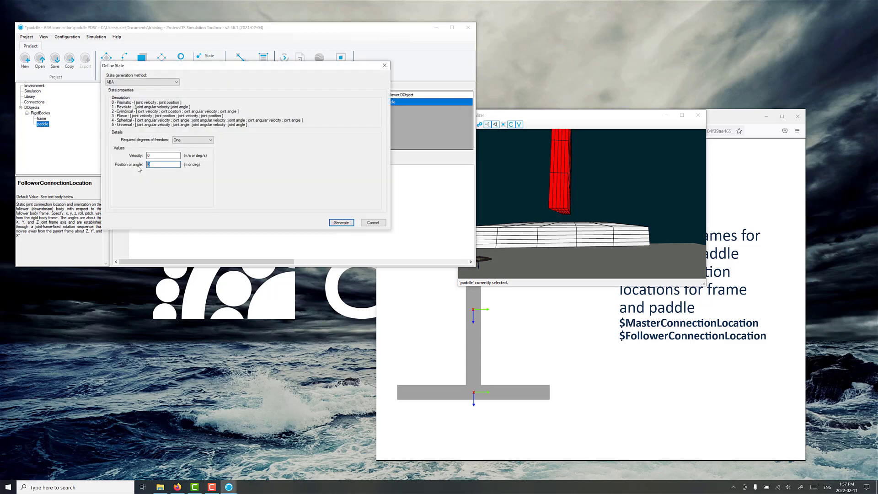
pyautogui.write('90')
pyautogui.click(341, 222)
pyautogui.moveTo(540, 221); pyautogui.dragTo(553, 228)
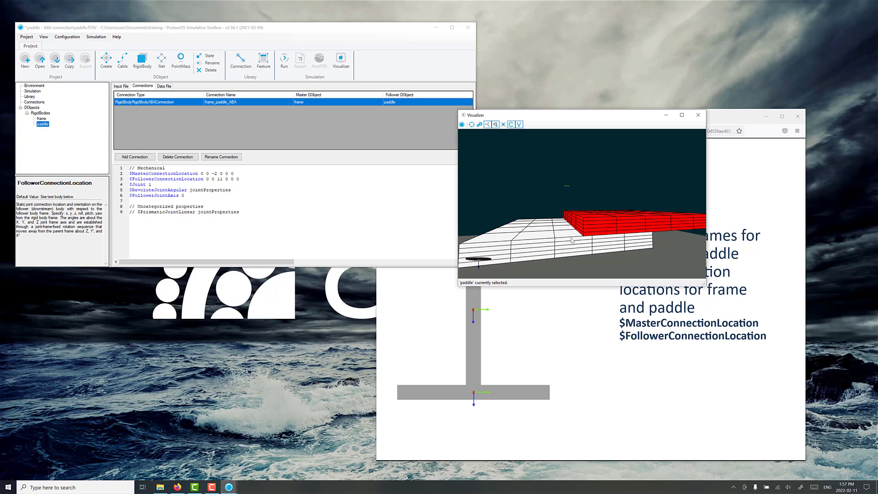
pyautogui.moveTo(581, 229); pyautogui.dragTo(602, 241)
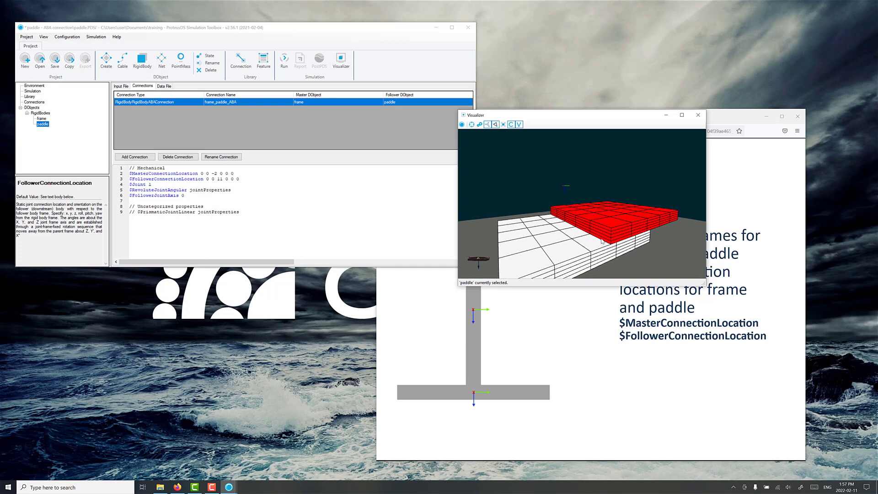
# Step: Set the MasterConnectionLocation z value back to -1 and the FollowerConnectionLocation z value back to 10
pyautogui.click(219, 174)
pyautogui.press('BackSpace')
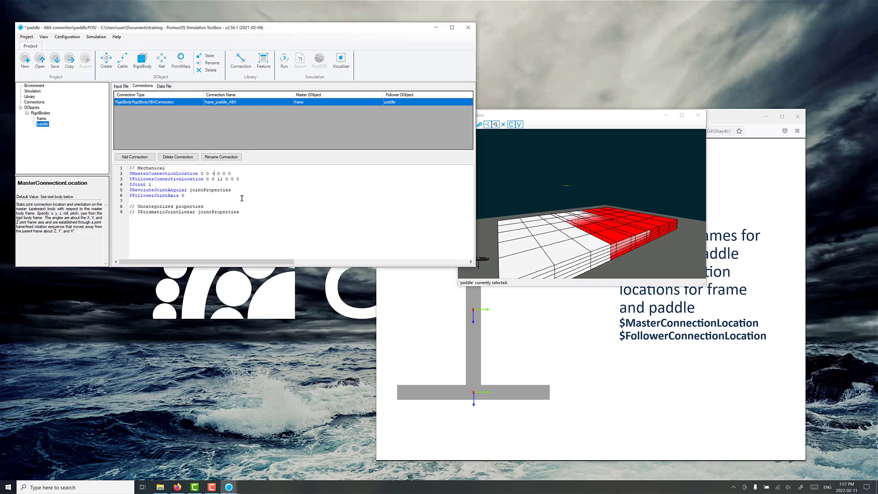
pyautogui.write('1')
pyautogui.press('Down')
pyautogui.press('Right')
pyautogui.press('Right')
pyautogui.press('BackSpace')
pyautogui.write('0')
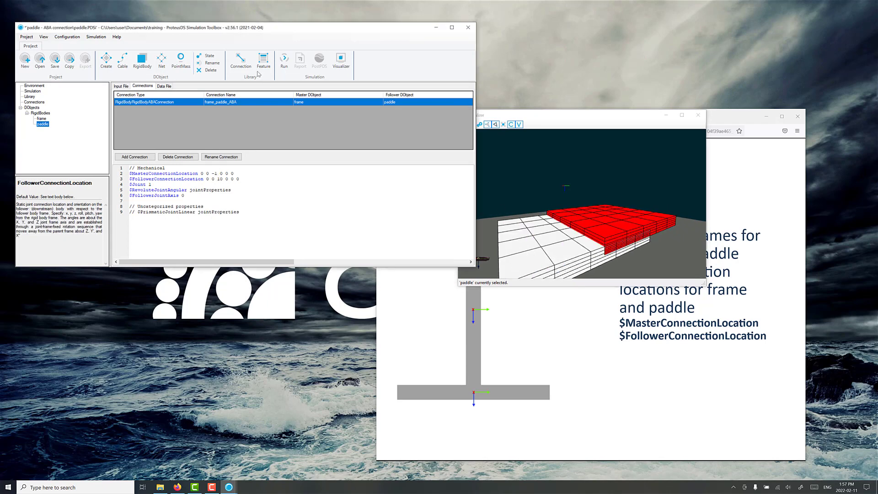
# Step: Generate the paddle's ABA state with a joint angle of 0 degrees, and open the Environment input file
pyautogui.click(210, 57)
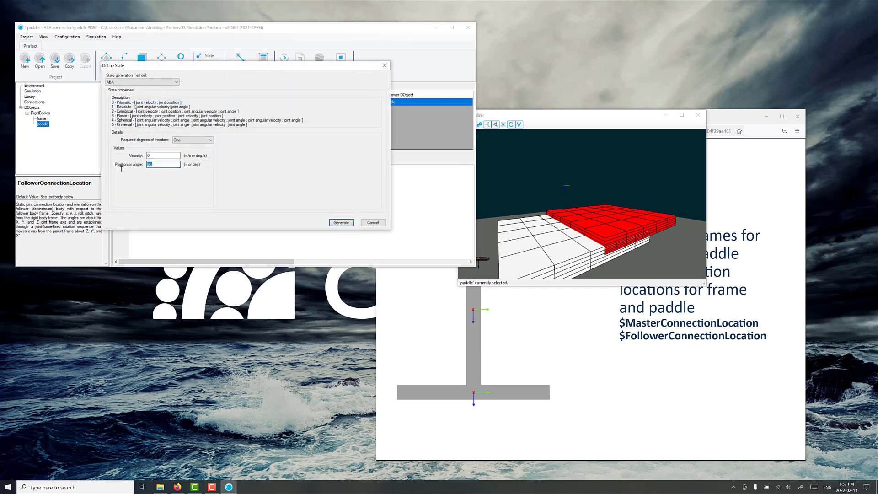
pyautogui.click(341, 223)
pyautogui.click(33, 86)
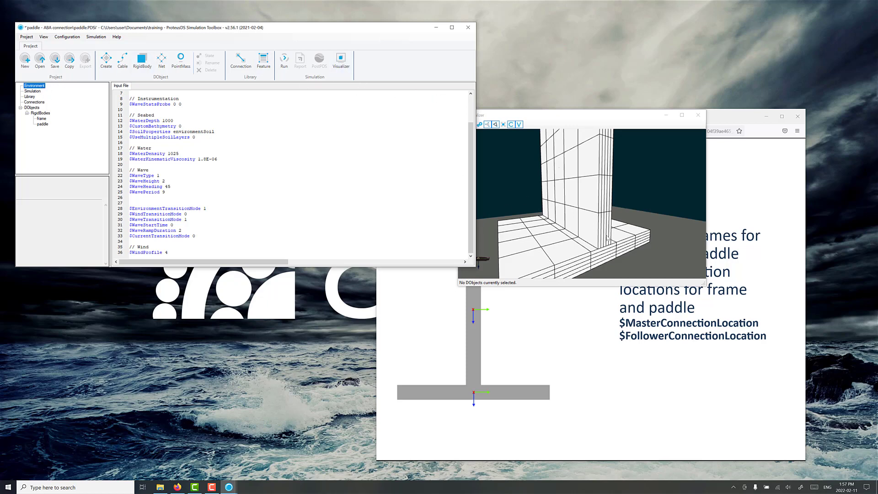
# Step: Close the ABA connection project without saving and open paddle.PDSi from the "paddle - force connection" folder
pyautogui.click(155, 144)
pyautogui.click(467, 28)
pyautogui.click(466, 268)
pyautogui.click(160, 487)
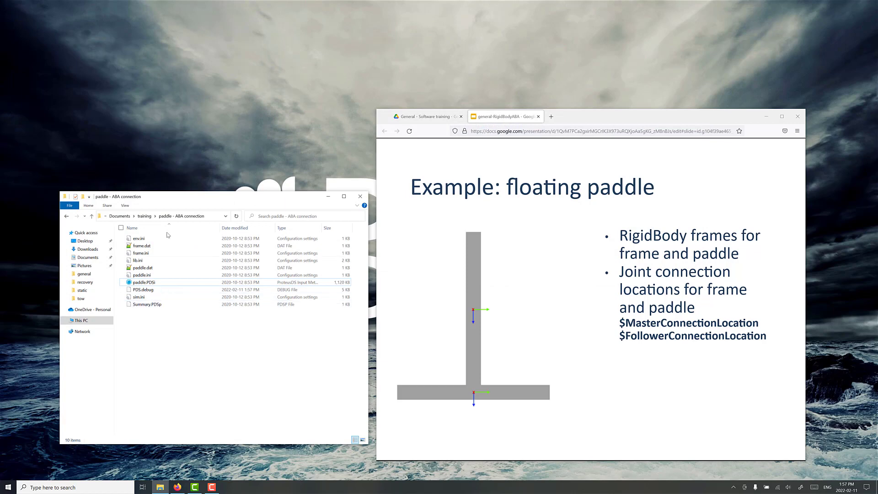
pyautogui.click(145, 216)
pyautogui.doubleClick(156, 246)
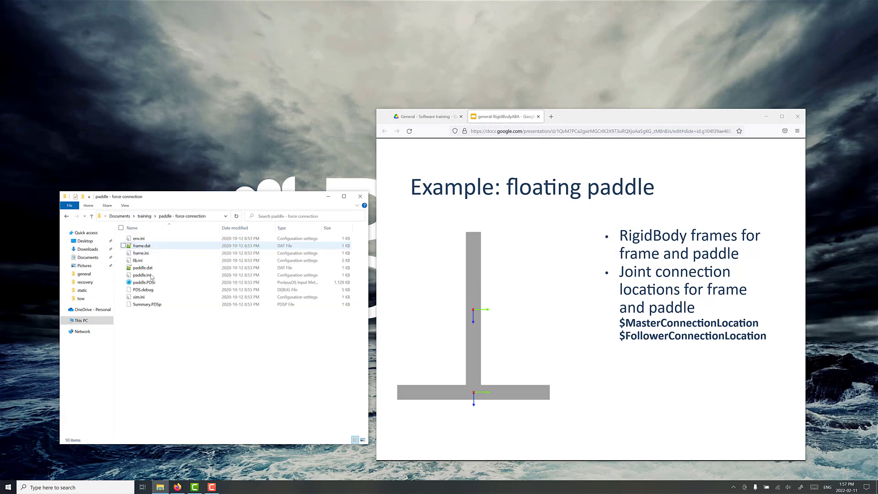
pyautogui.doubleClick(144, 282)
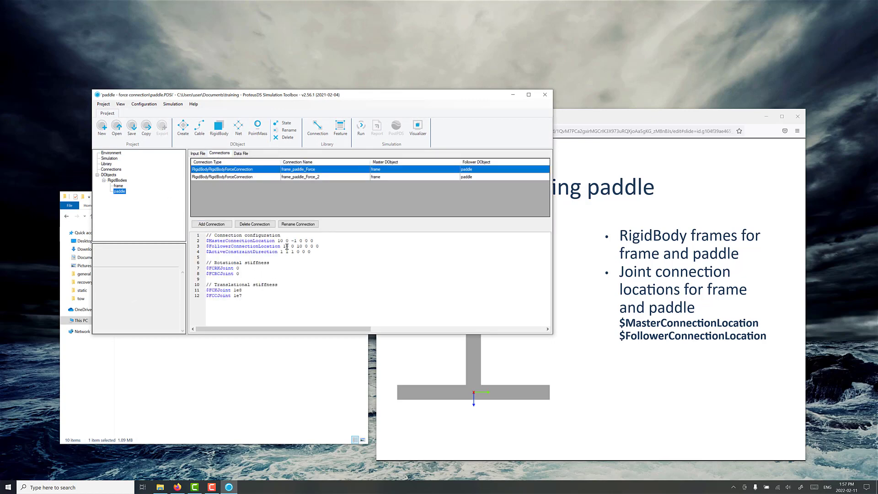
# Step: Review frame_paddle_Force's master and follower connection locations, active constraint directions, and translational stiffness and damping settings
pyautogui.moveTo(322, 246); pyautogui.dragTo(200, 244)
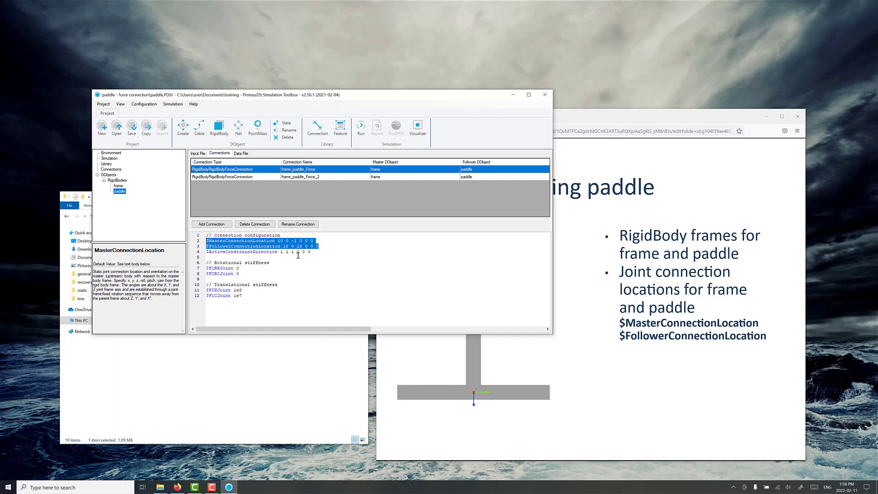
pyautogui.moveTo(319, 253); pyautogui.dragTo(200, 254)
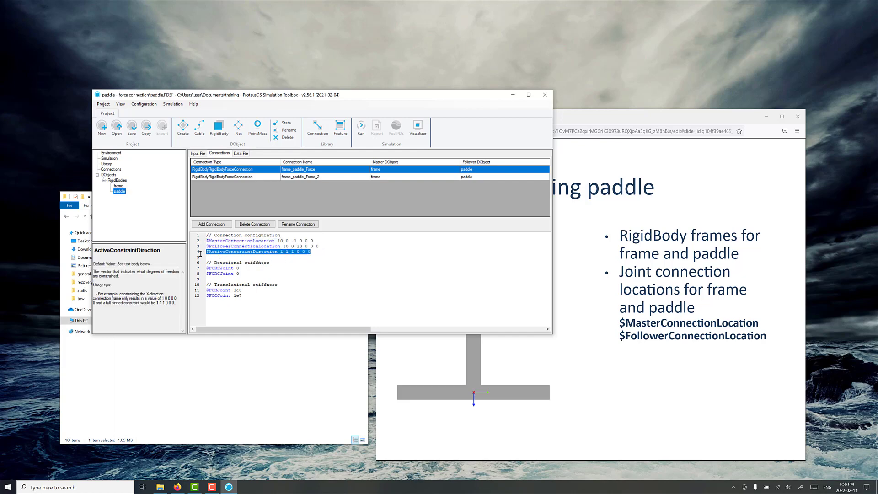
pyautogui.click(293, 252)
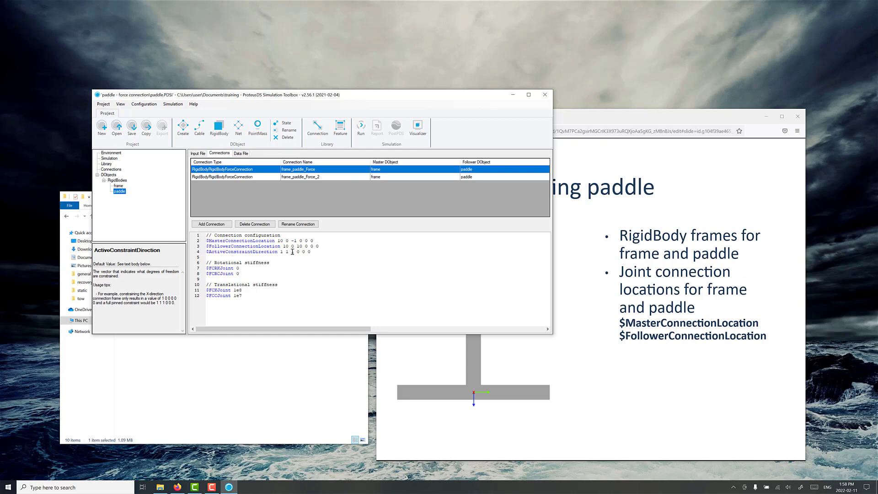
pyautogui.moveTo(295, 252); pyautogui.dragTo(313, 253)
pyautogui.moveTo(242, 296); pyautogui.dragTo(200, 292)
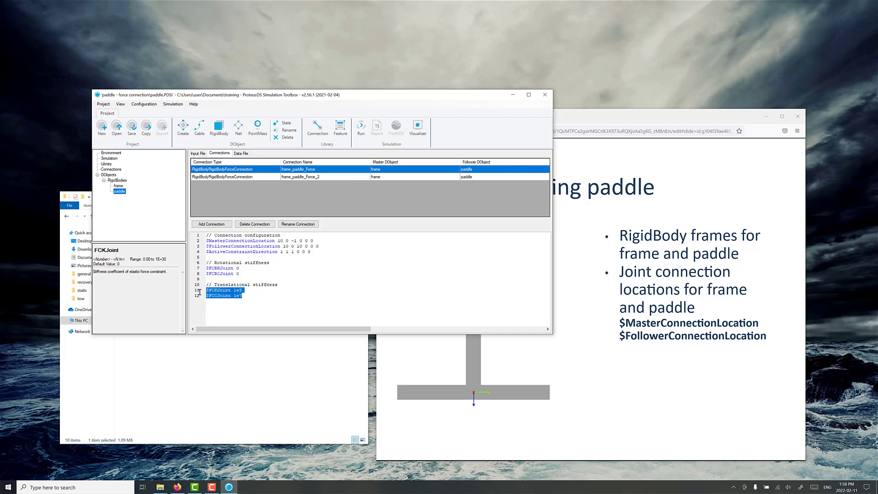
pyautogui.click(247, 297)
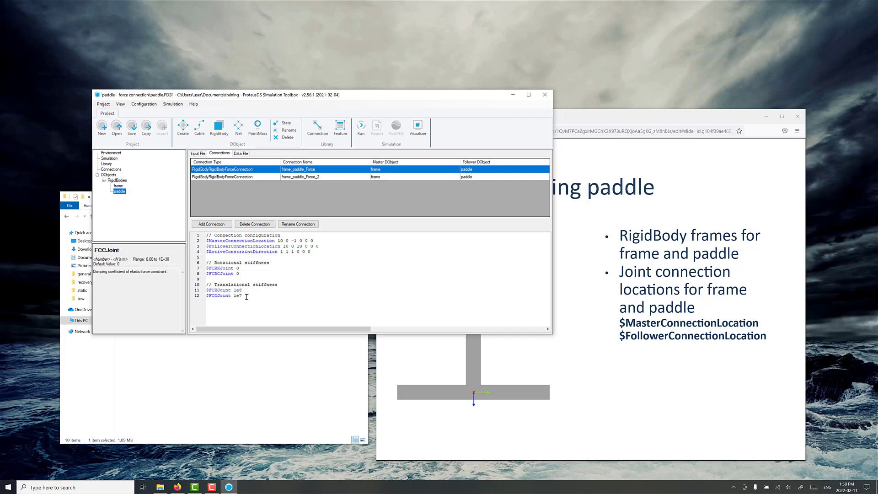
# Step: Open the Visualizer beside the project window and show the paddle and frame from an angled view
pyautogui.click(417, 128)
pyautogui.moveTo(284, 105); pyautogui.dragTo(629, 155)
pyautogui.moveTo(637, 228); pyautogui.dragTo(700, 231)
pyautogui.scroll(6, 573, 247)
pyautogui.moveTo(572, 247); pyautogui.dragTo(553, 224)
pyautogui.moveTo(550, 153); pyautogui.dragTo(644, 175)
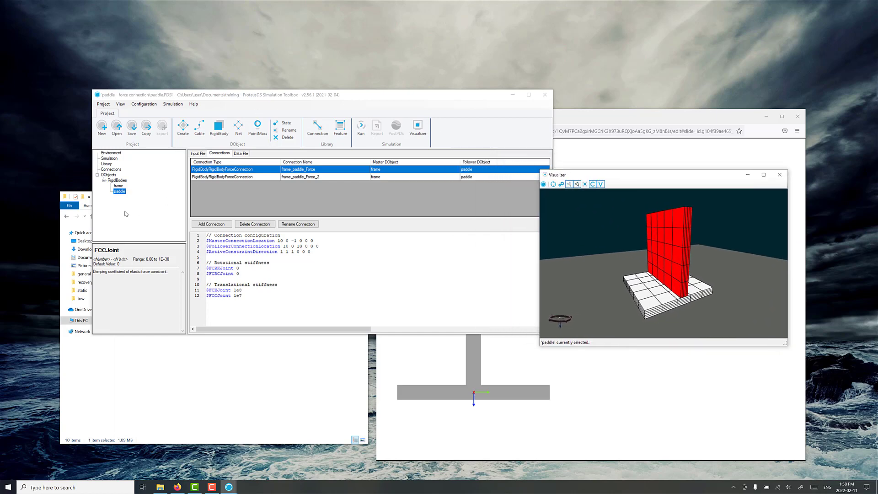
# Step: Check the initial state definitions of the paddle and frame without generating new states, and inspect where the two bodies meet
pyautogui.click(119, 186)
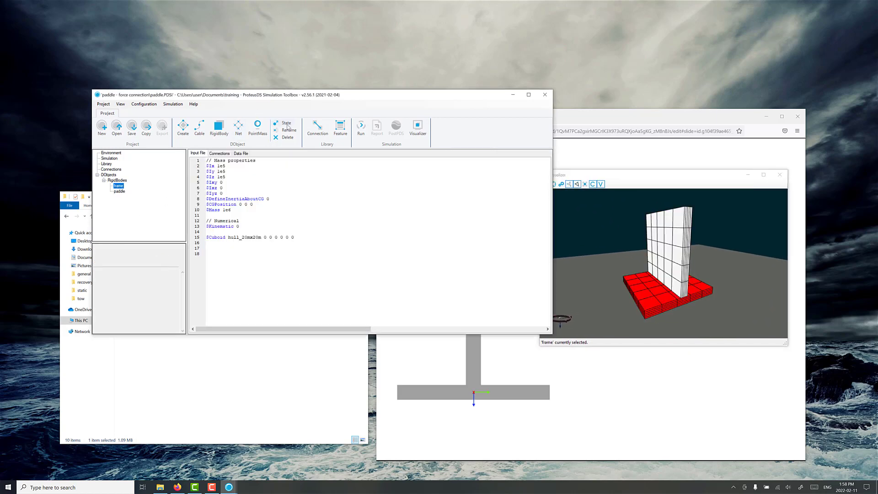
pyautogui.click(120, 191)
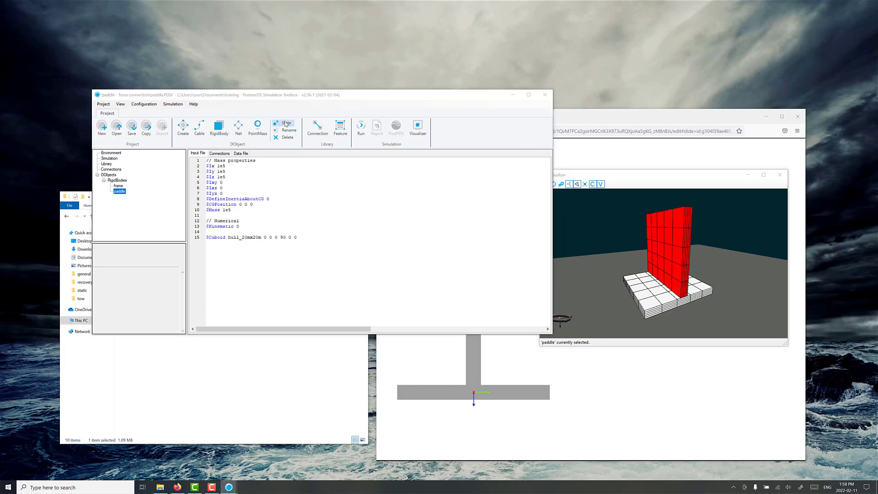
pyautogui.click(283, 122)
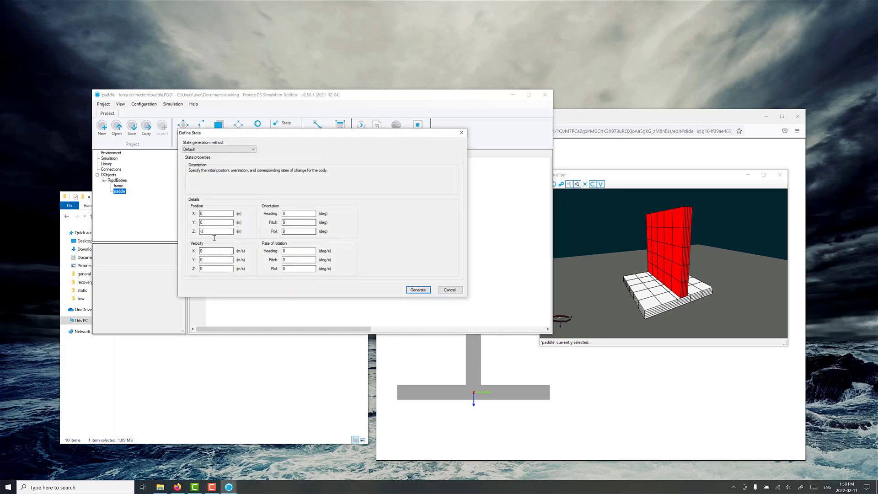
pyautogui.click(450, 290)
pyautogui.click(122, 186)
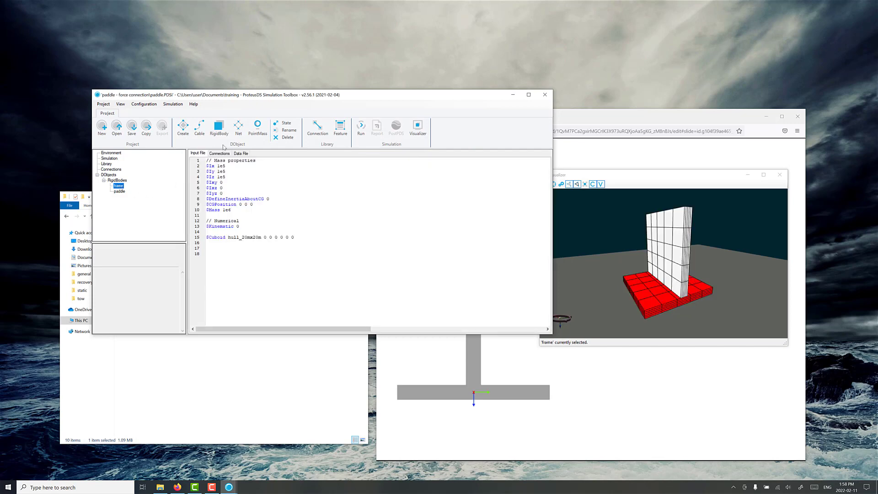
pyautogui.click(283, 123)
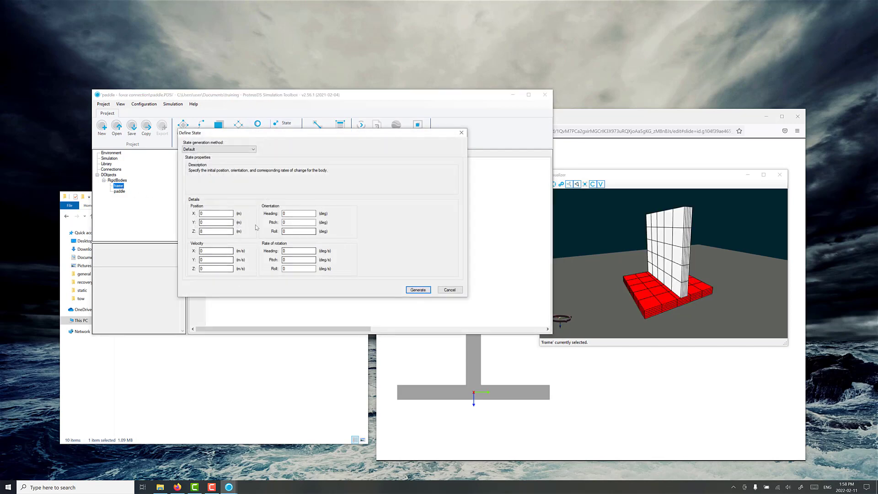
pyautogui.click(450, 290)
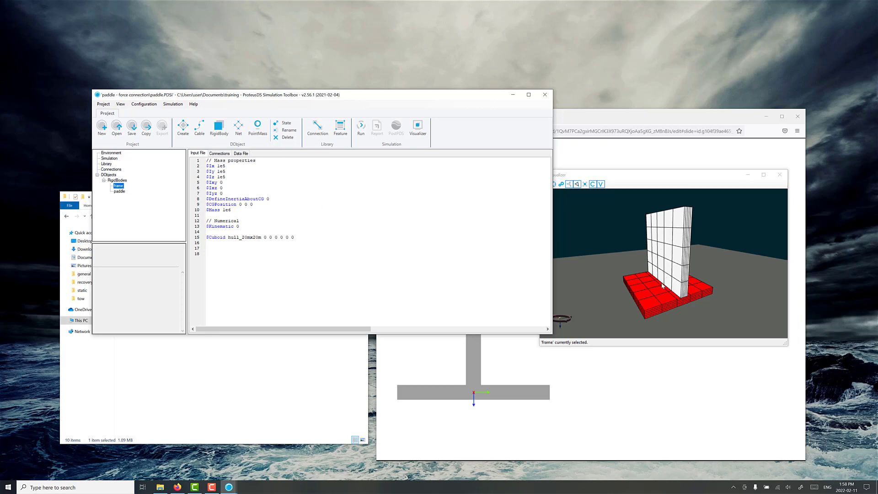
pyautogui.moveTo(655, 279); pyautogui.dragTo(682, 286)
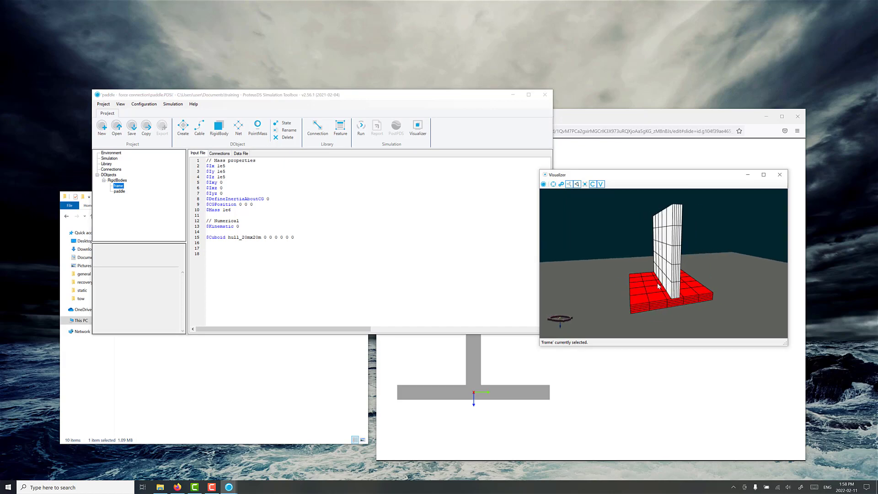